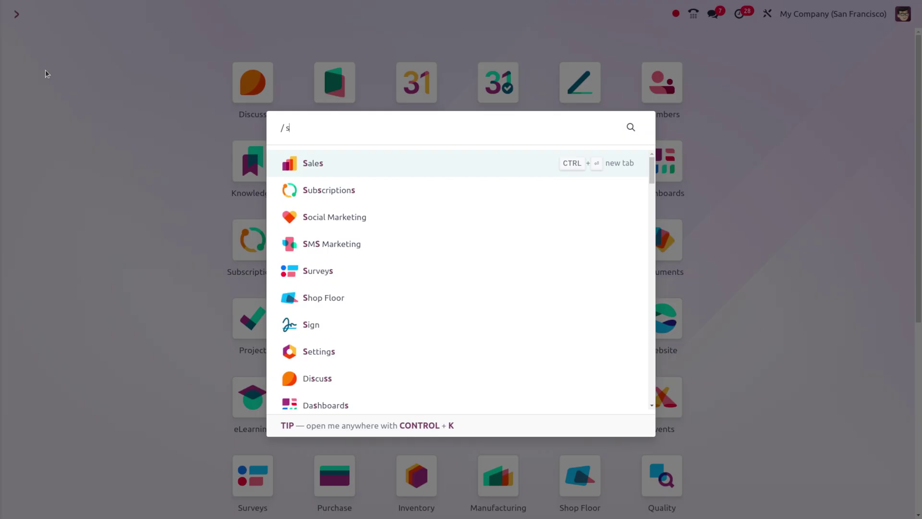
{"action": "type", "text": "ett"}
Launch the Settings app from the command search using 'sett'
{"action": "key", "text": "Return"}
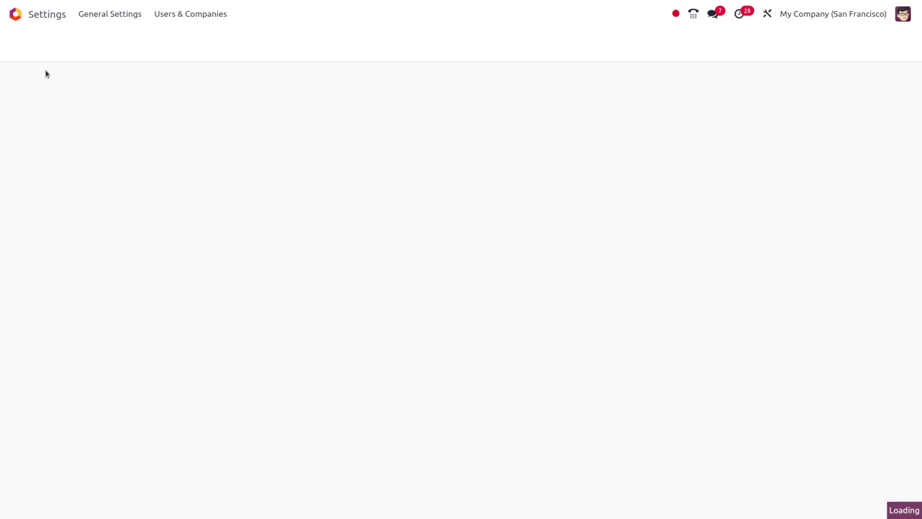
Show the Cloud Storage settings and try Azure Cloud Storage as the provider
{"action": "left_click", "coordinate": [55, 243]}
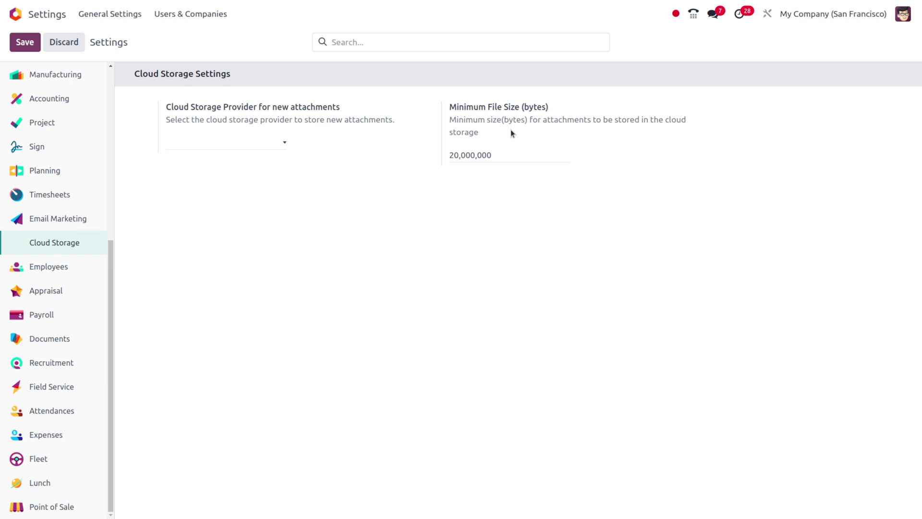
{"action": "left_click", "coordinate": [558, 160]}
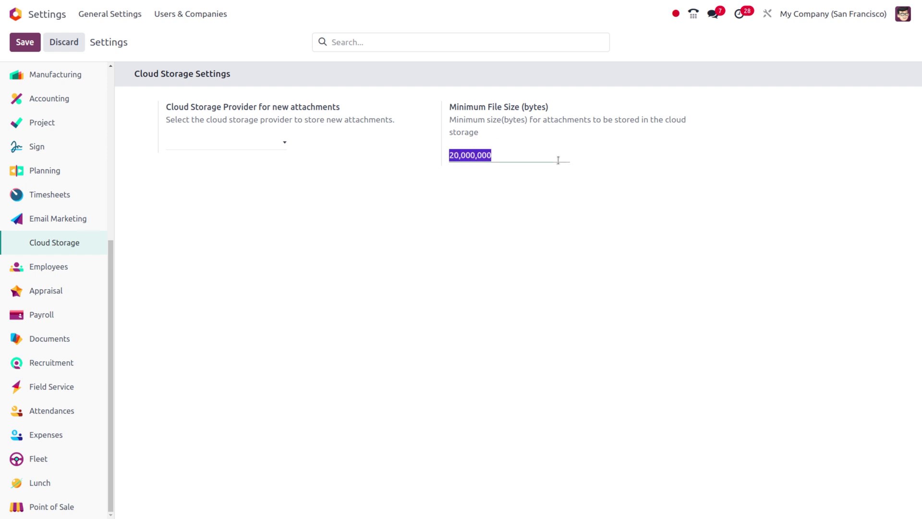
{"action": "left_click", "coordinate": [256, 145]}
{"action": "left_click", "coordinate": [233, 166]}
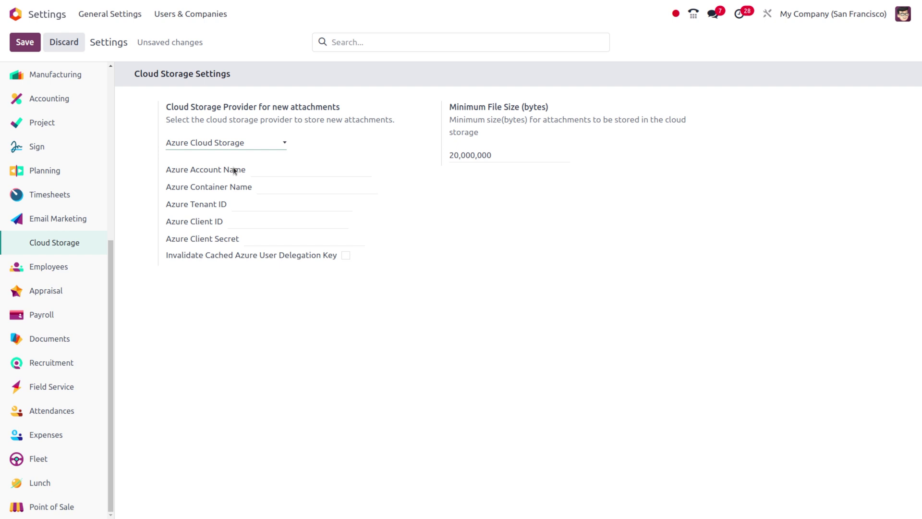
{"action": "left_click", "coordinate": [276, 172]}
Switch the provider to Google Cloud Storage, check the Bucket Name field, and save
{"action": "left_click", "coordinate": [260, 144]}
{"action": "left_click", "coordinate": [258, 175]}
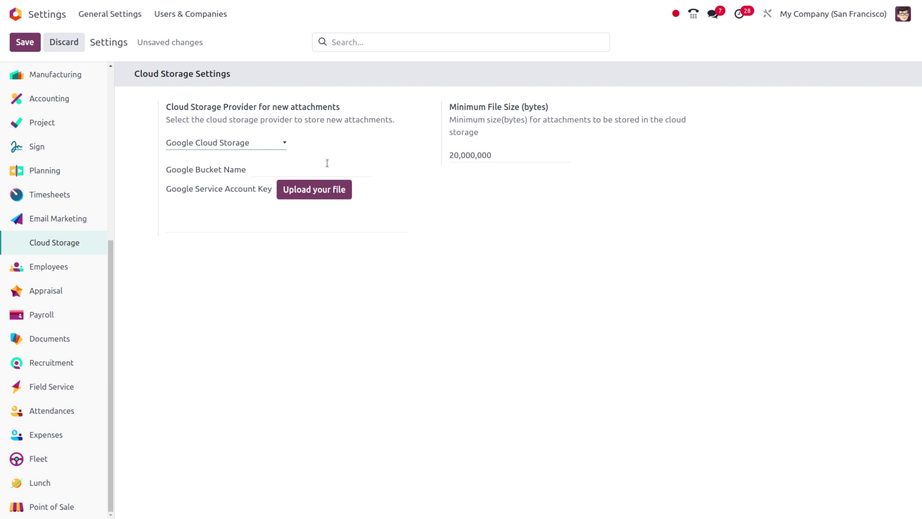
{"action": "left_click", "coordinate": [326, 168]}
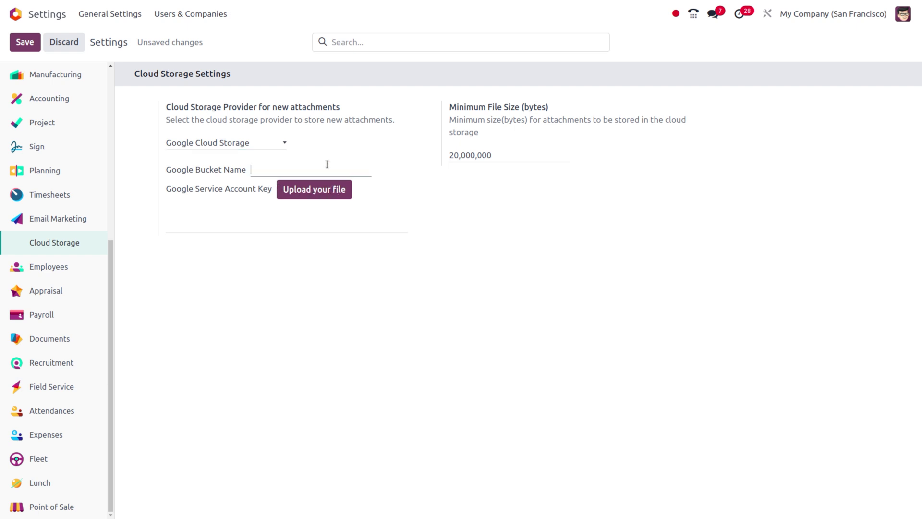
{"action": "left_click", "coordinate": [25, 42]}
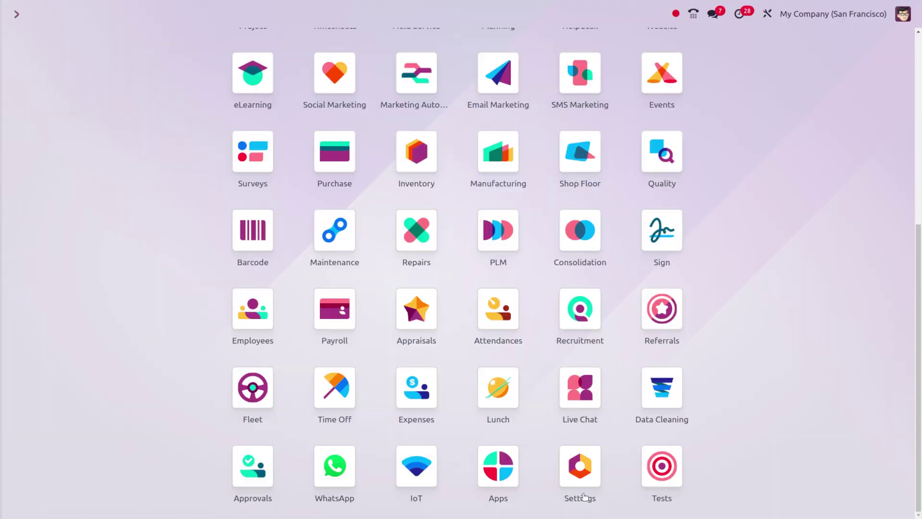
Search all modules in Apps for 'cloud', with the Apps filter removed
{"action": "left_click", "coordinate": [498, 469]}
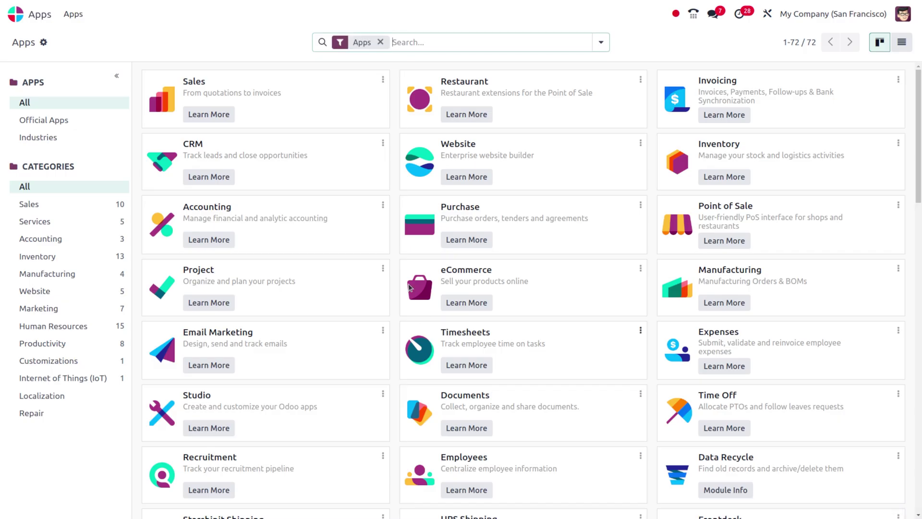
{"action": "left_click", "coordinate": [380, 42]}
{"action": "type", "text": "cl"}
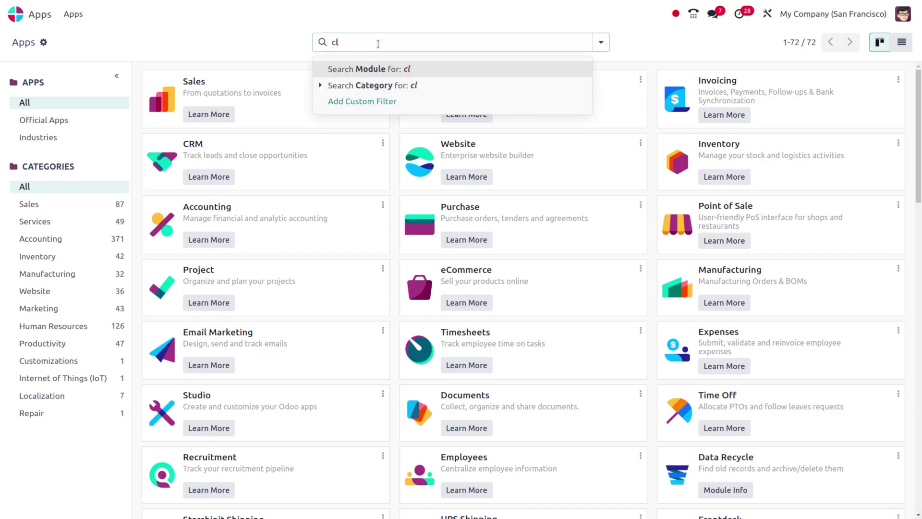
{"action": "type", "text": "oud"}
{"action": "key", "text": "Return"}
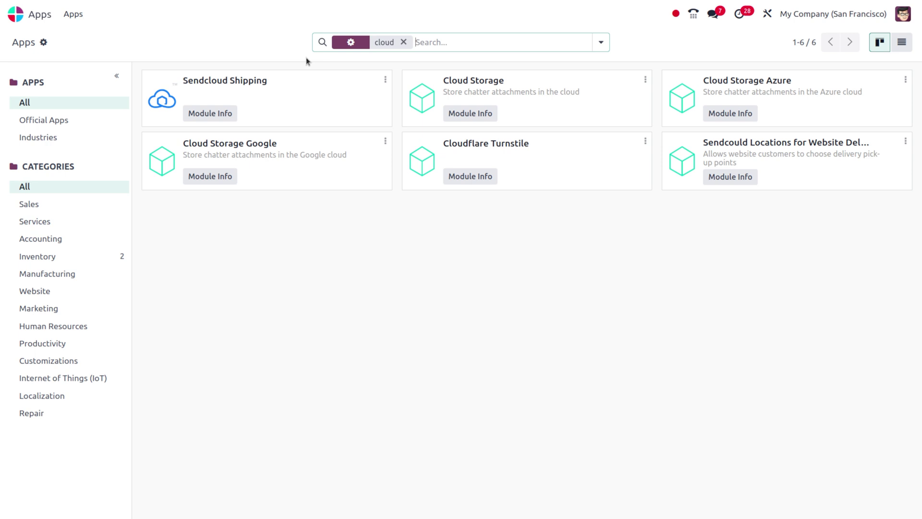
Check Module Info for Cloud Storage and Cloud Storage Azure, then open the Google module's options
{"action": "left_click", "coordinate": [645, 79]}
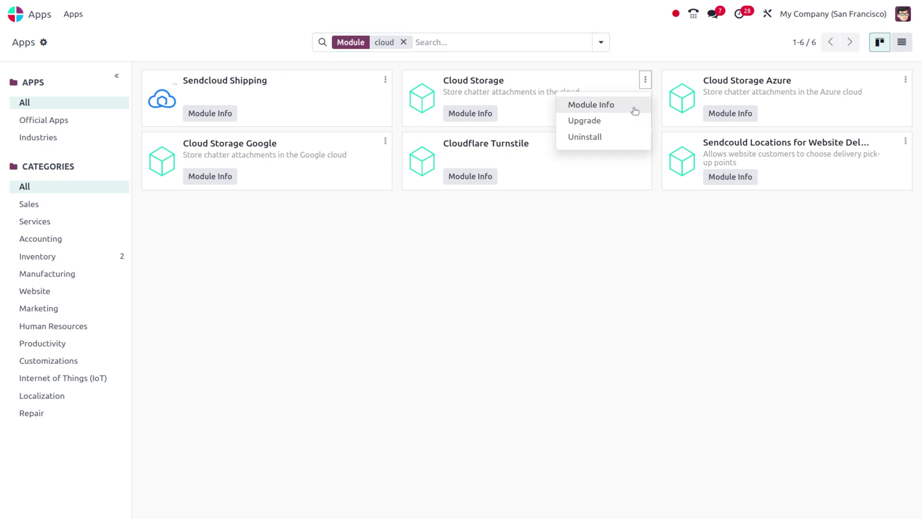
{"action": "left_click", "coordinate": [591, 104]}
{"action": "left_click", "coordinate": [20, 36]}
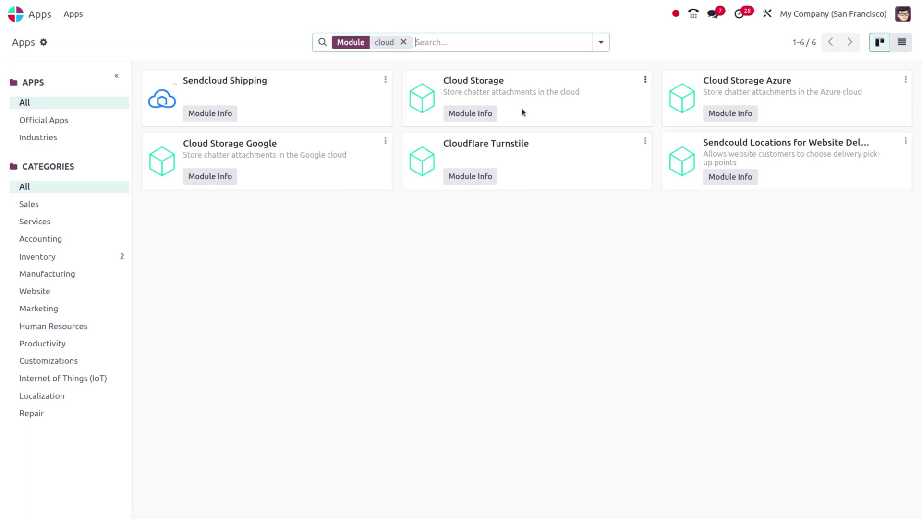
{"action": "left_click", "coordinate": [906, 80]}
{"action": "left_click", "coordinate": [852, 103]}
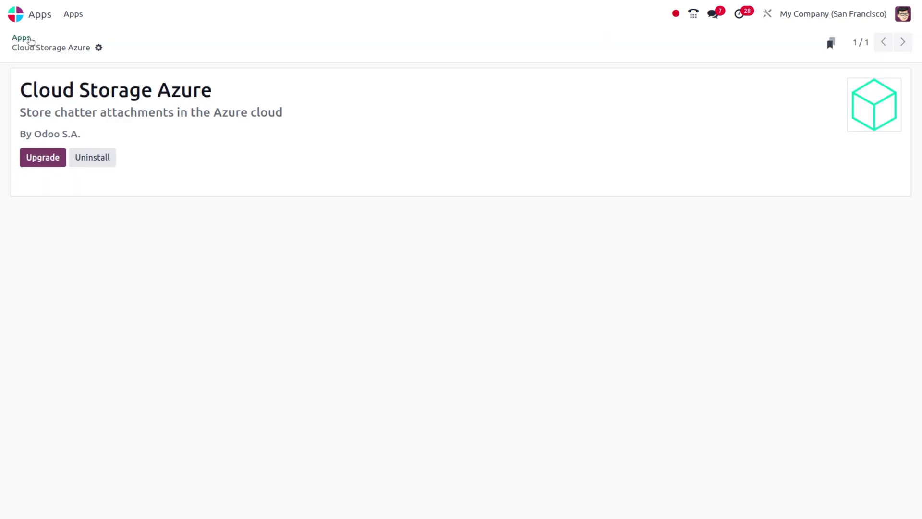
{"action": "left_click", "coordinate": [21, 37]}
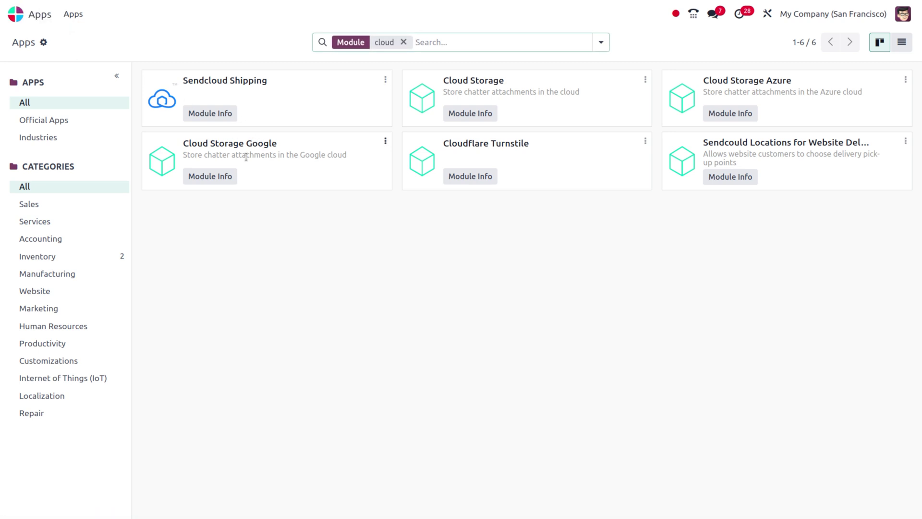
{"action": "left_click", "coordinate": [384, 142]}
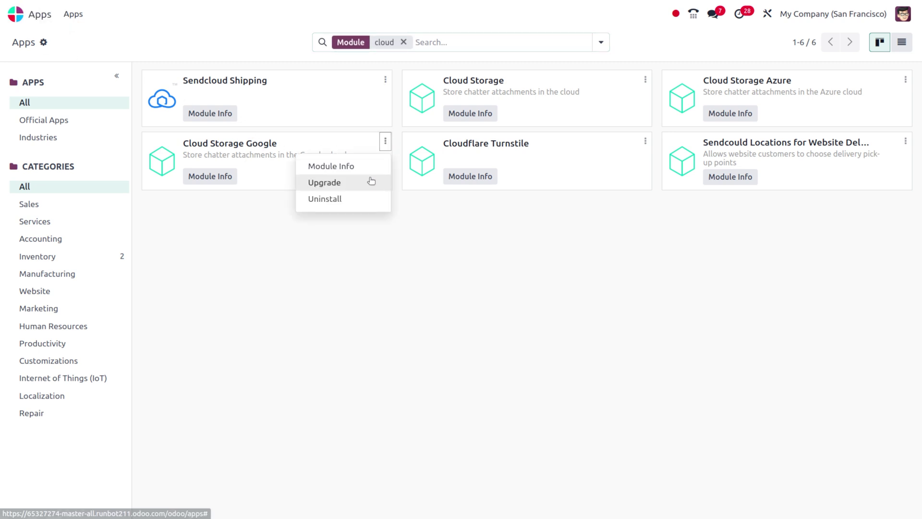